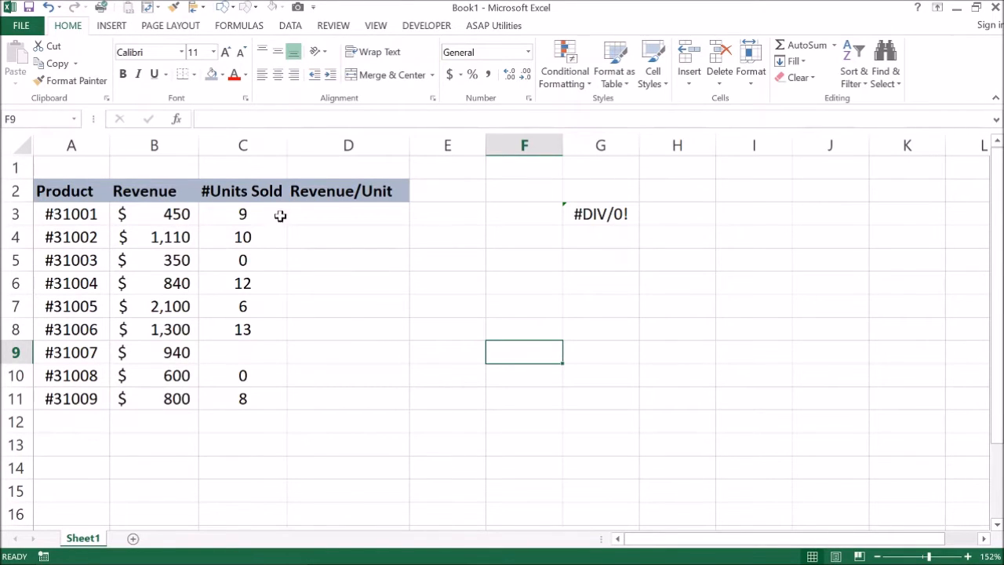
# Step: Calculate revenue per unit in D3 with =B3/C3 and fill the formula down to D11
pyautogui.click(349, 217)
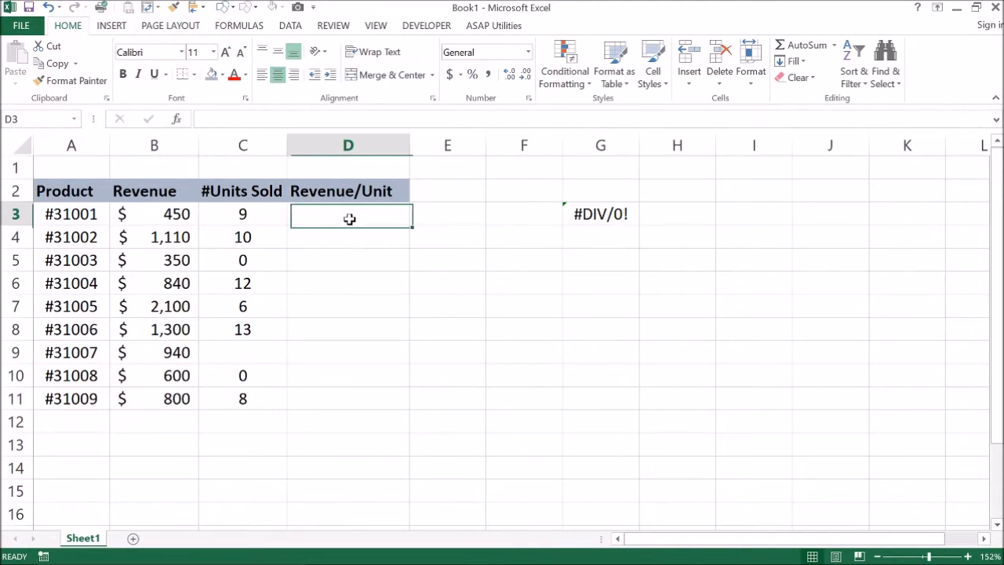
pyautogui.write('=')
pyautogui.press('Left')
pyautogui.press('Left')
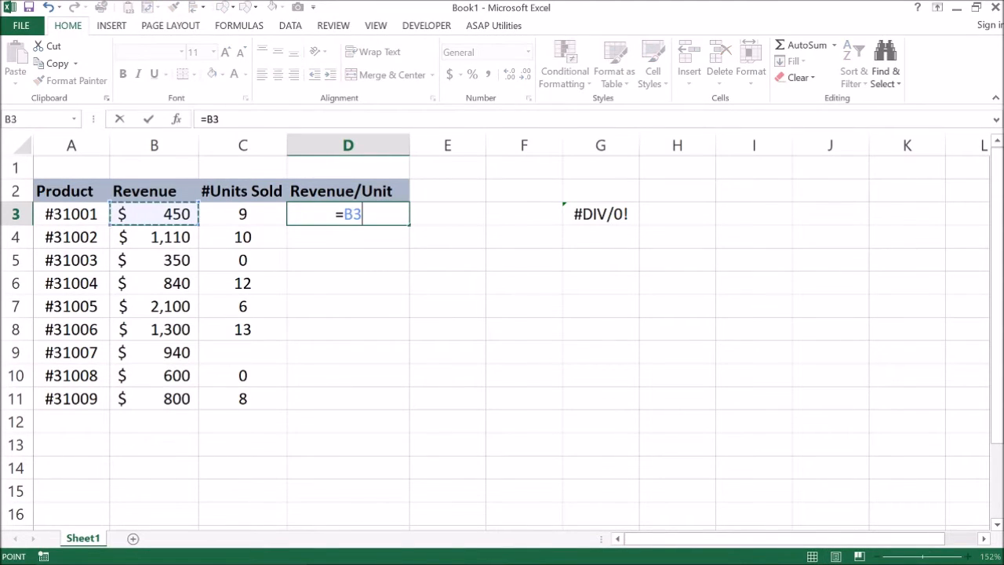
pyautogui.write('/')
pyautogui.press('Left')
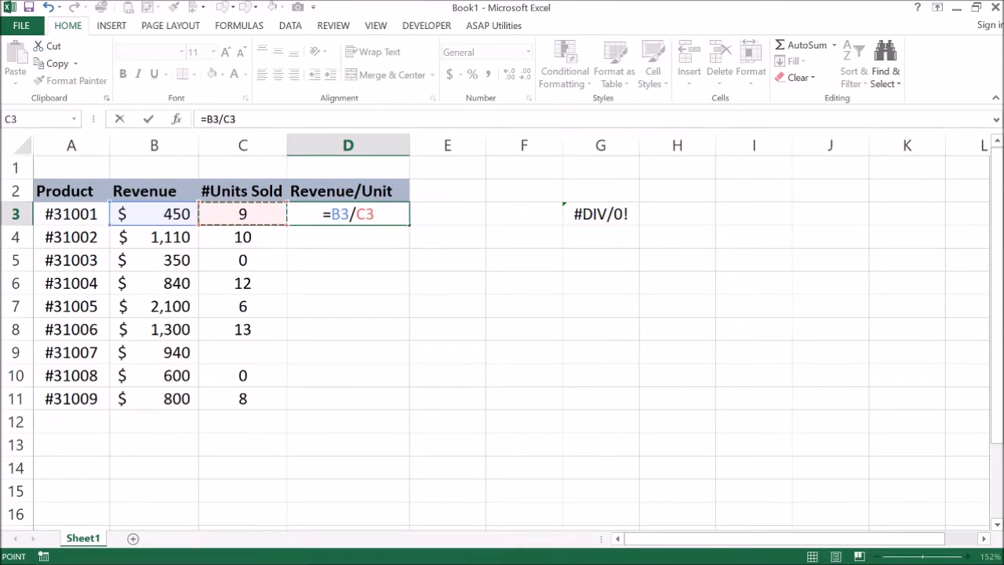
pyautogui.press('Return')
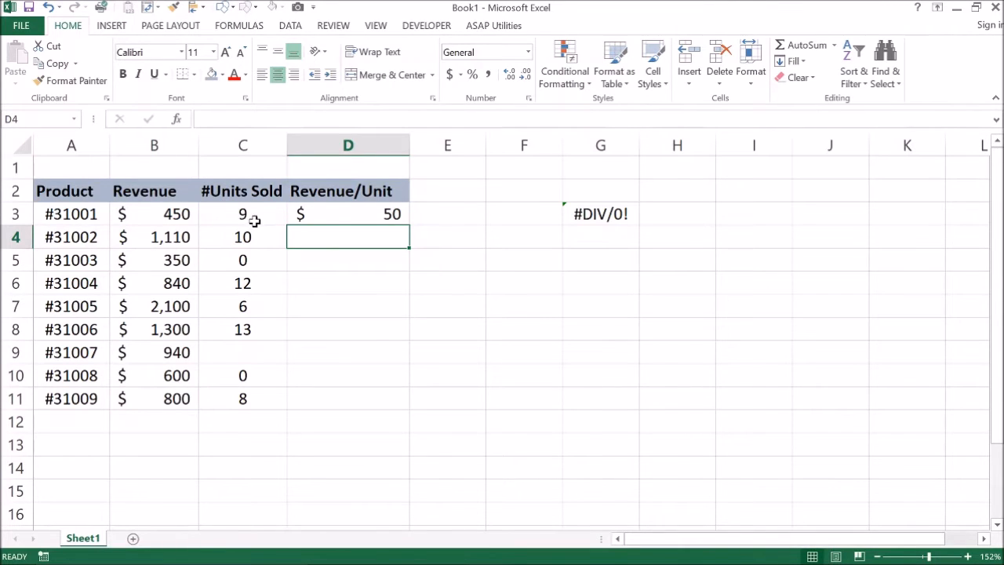
pyautogui.click(354, 214)
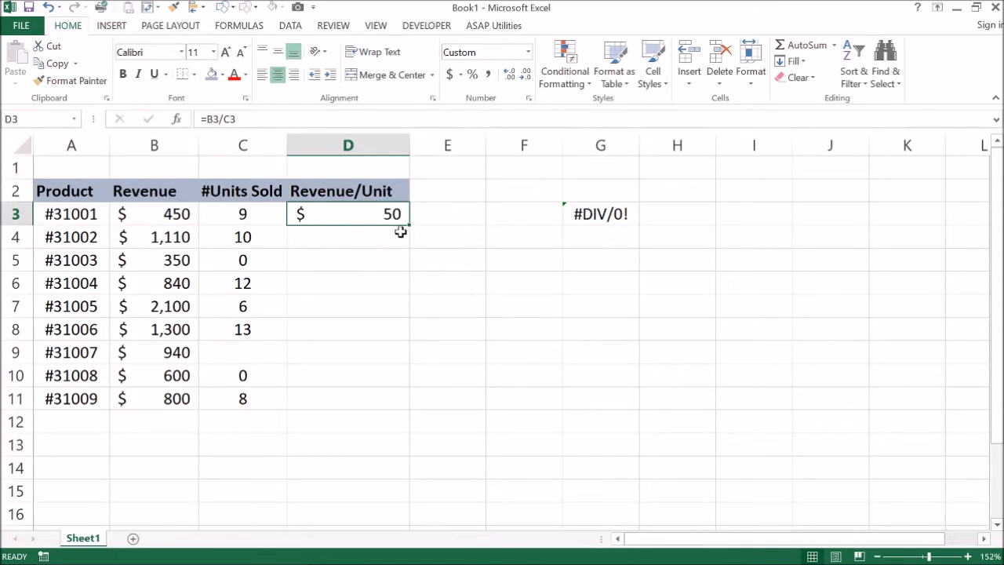
pyautogui.moveTo(410, 225); pyautogui.dragTo(399, 401)
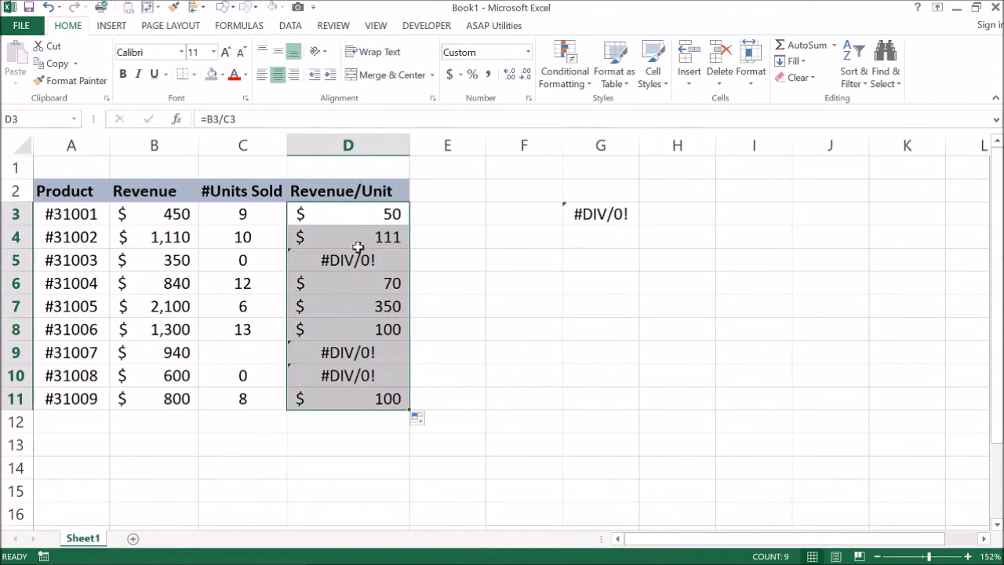
# Step: Examine the units sold in C5 and the entries in rows 5 and 9 to find what causes the division errors
pyautogui.click(268, 264)
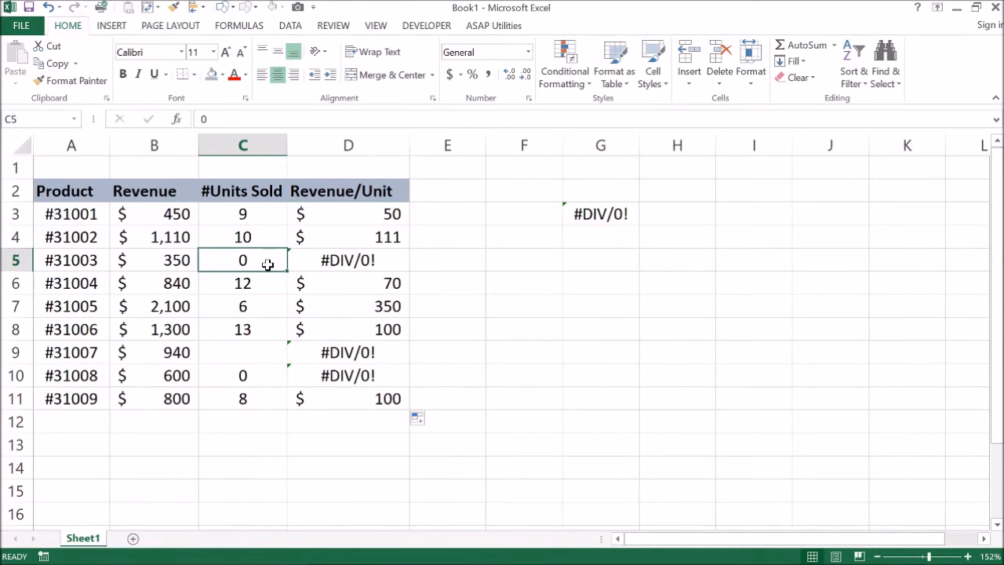
pyautogui.click(15, 260)
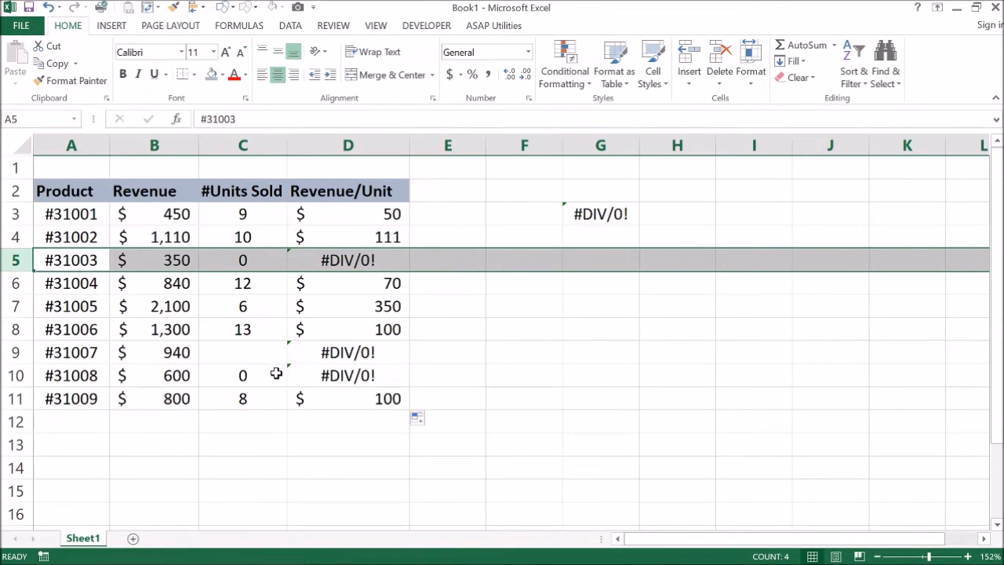
pyautogui.click(8, 352)
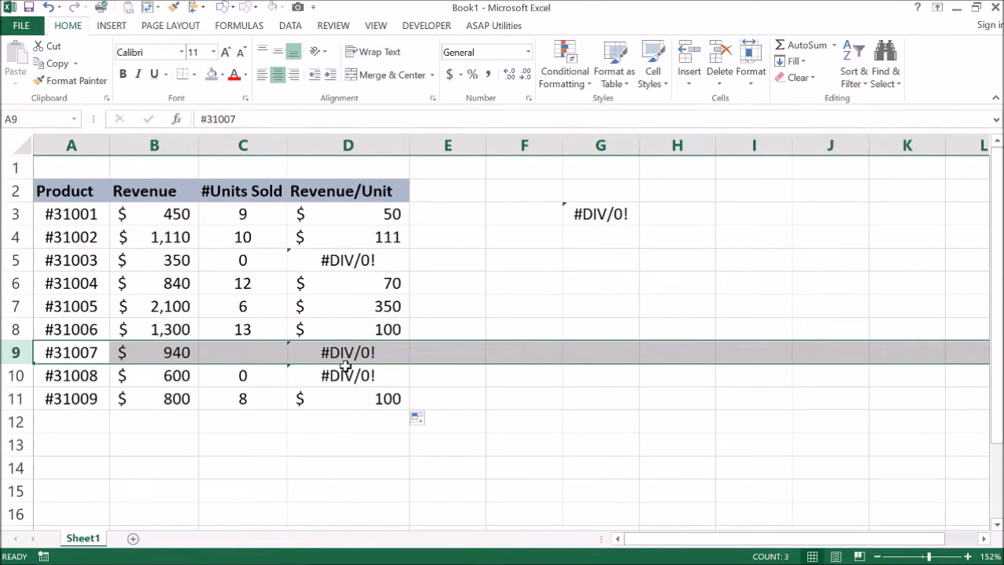
# Step: Wrap the division in D3 in an error handler: =IFERROR(B3/C3, "ERROR")
pyautogui.doubleClick(337, 217)
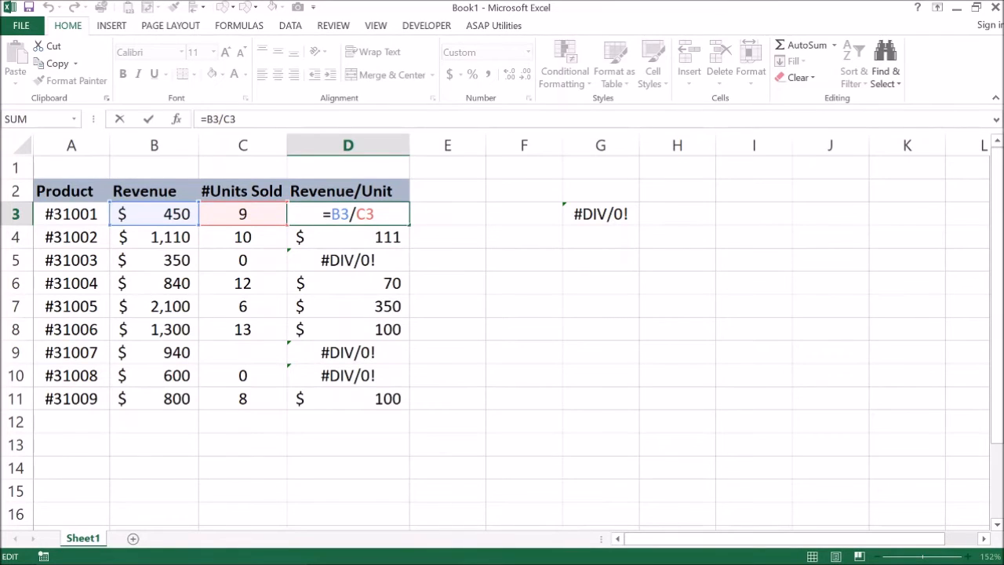
pyautogui.click(206, 119)
pyautogui.write('IFERROR')
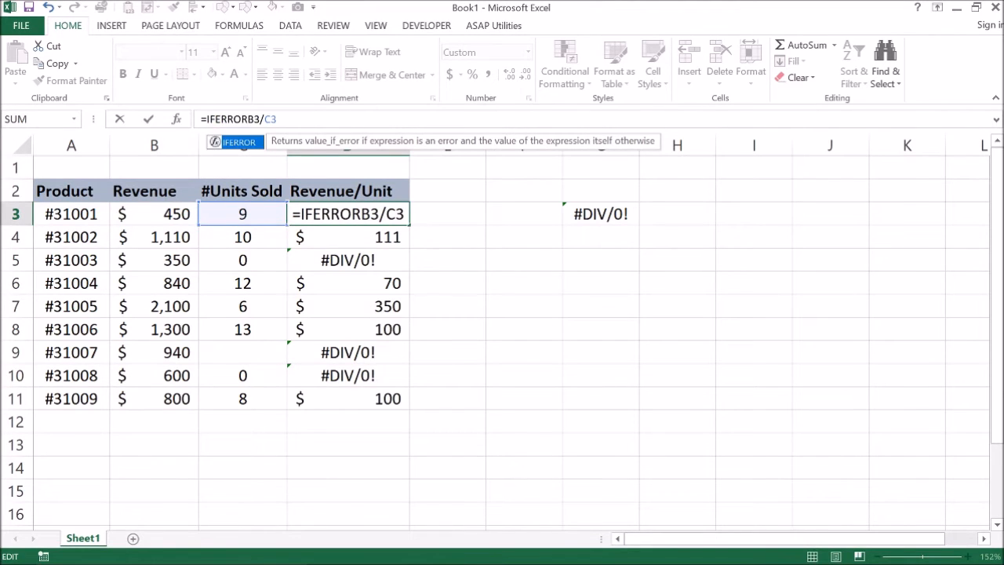
pyautogui.write('(')
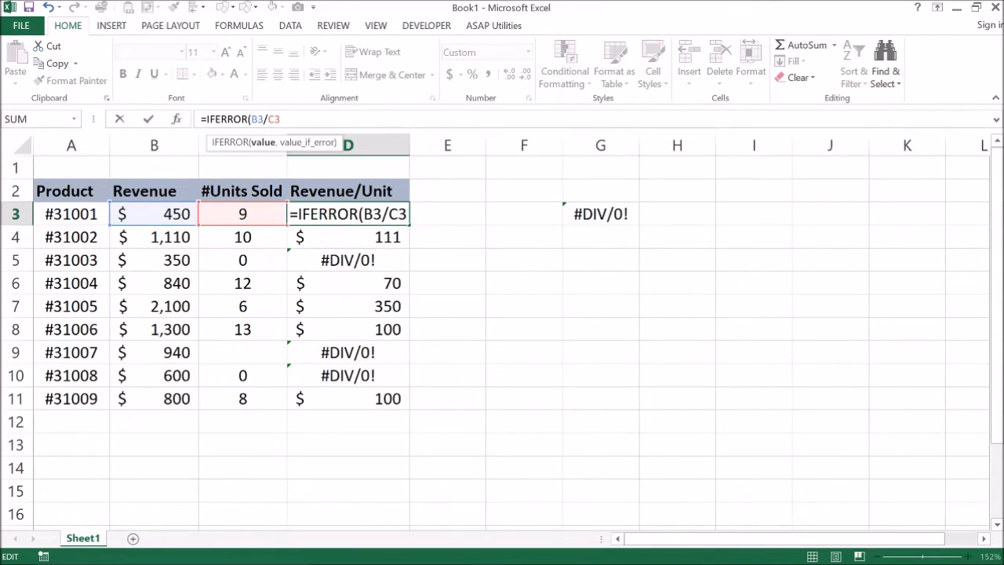
pyautogui.write(', "ERROR')
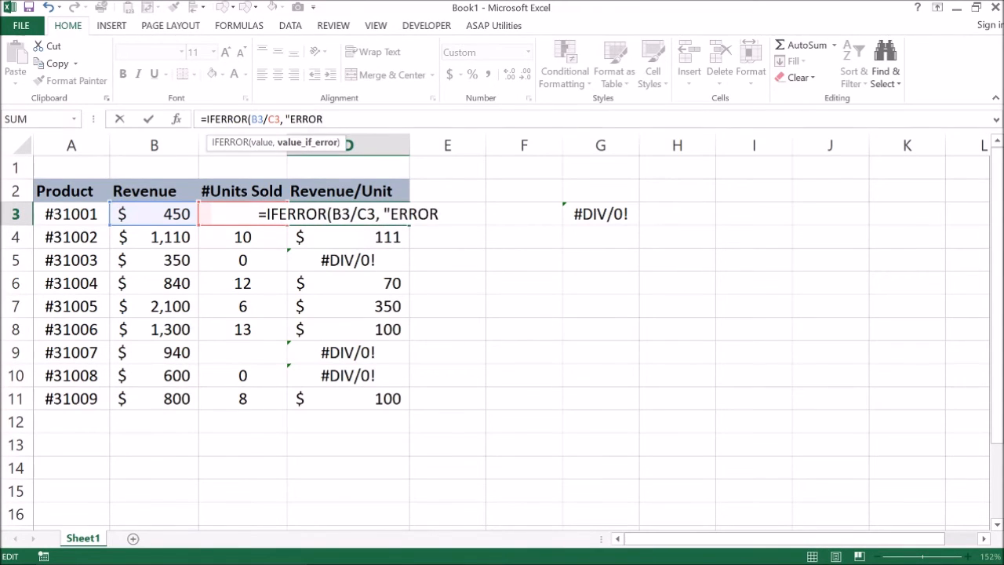
pyautogui.write('")')
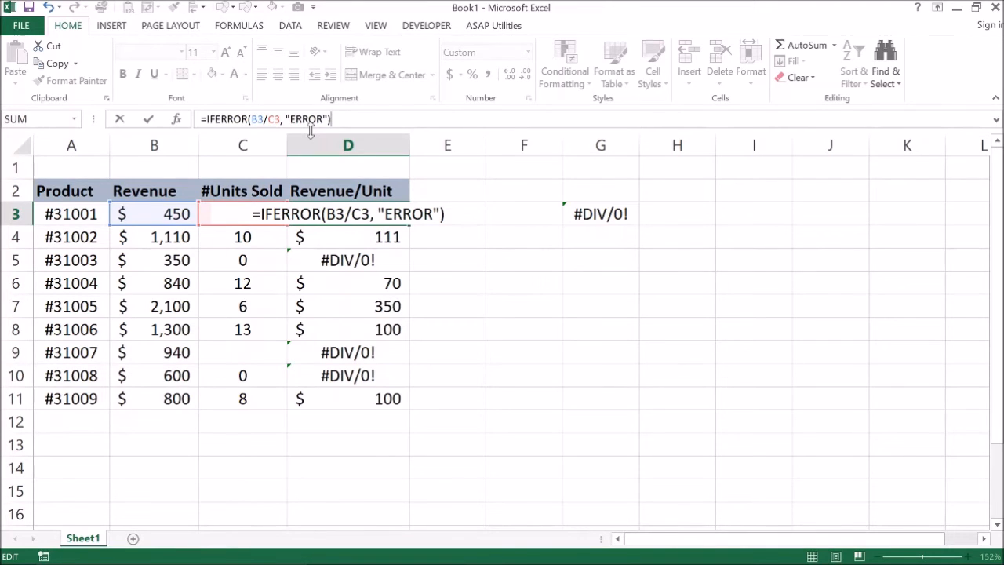
pyautogui.press('Return')
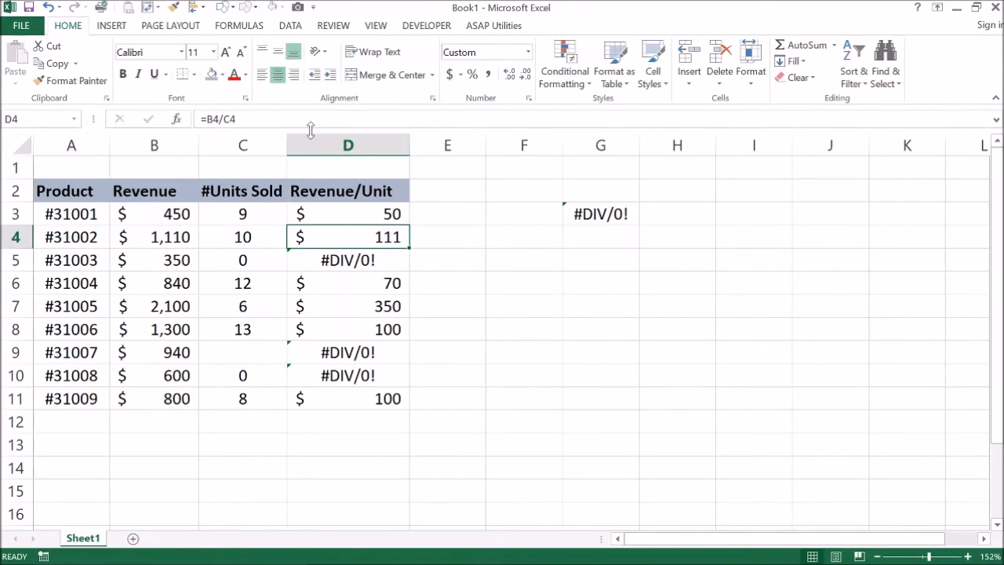
# Step: Review the IFERROR formula in D3 and fill it down to D11
pyautogui.click(361, 212)
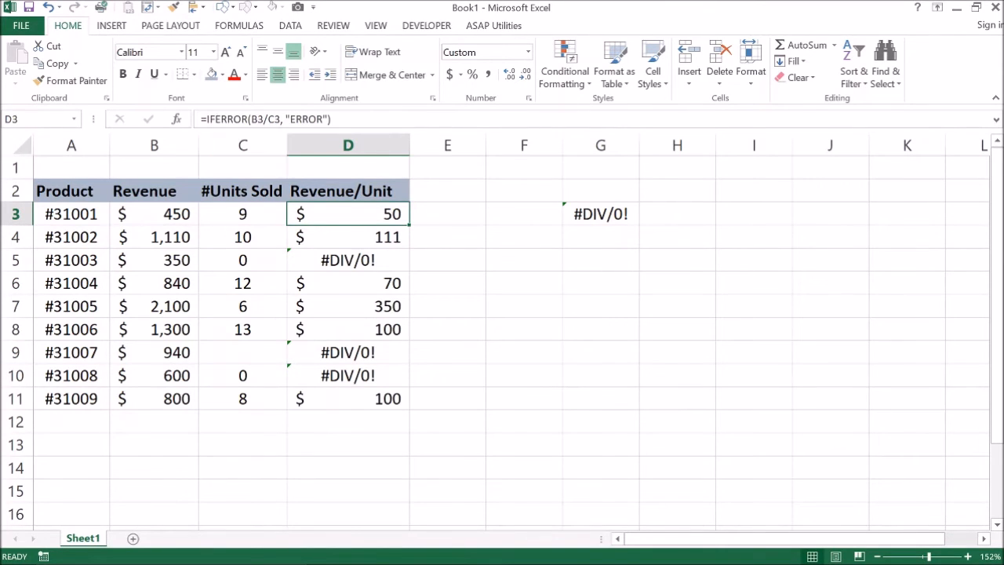
pyautogui.doubleClick(323, 208)
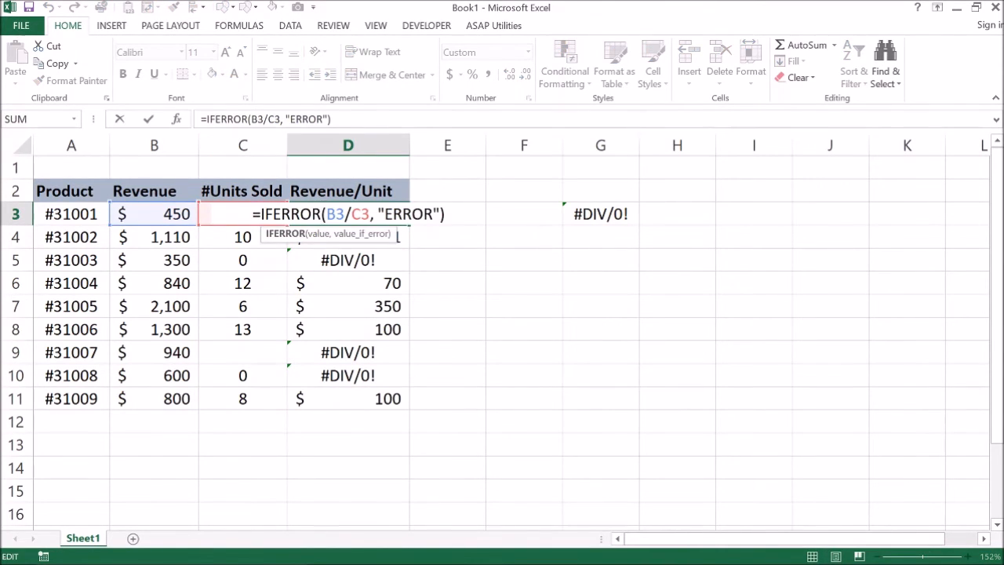
pyautogui.press('Return')
pyautogui.press('Up')
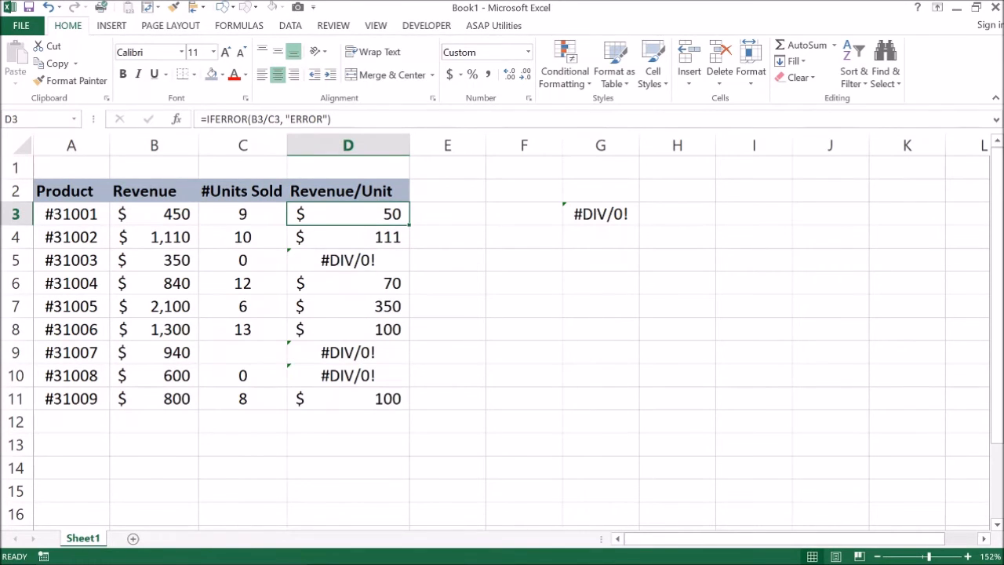
pyautogui.moveTo(411, 225); pyautogui.dragTo(410, 406)
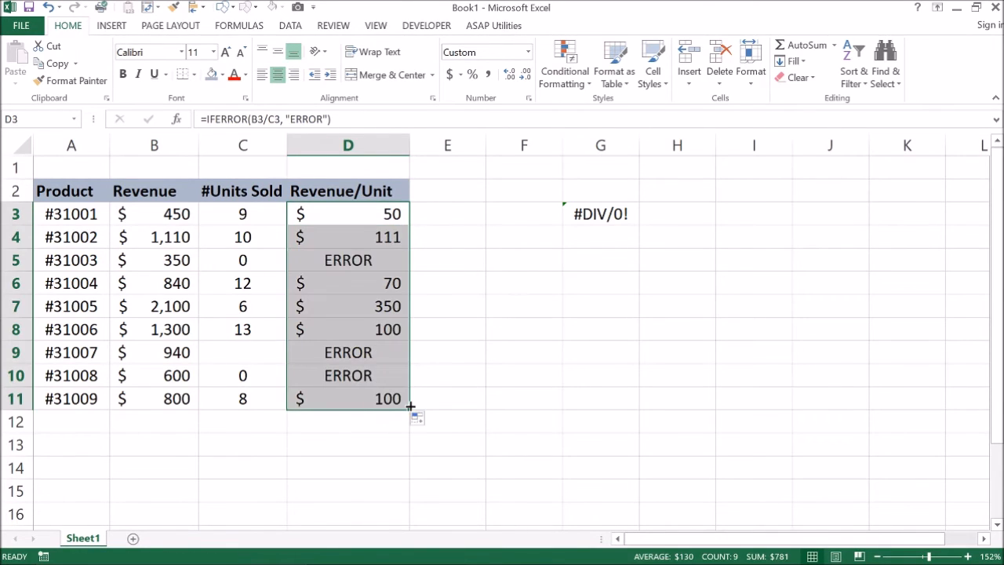
# Step: Replace the error text in D5's IFERROR formula with "The number is being divided by 0"
pyautogui.click(345, 261)
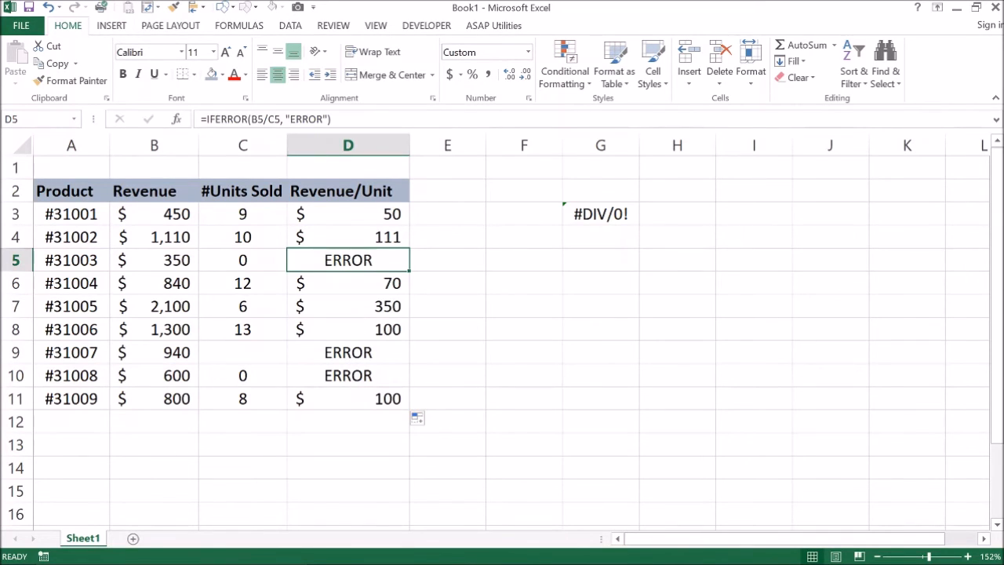
pyautogui.click(290, 118)
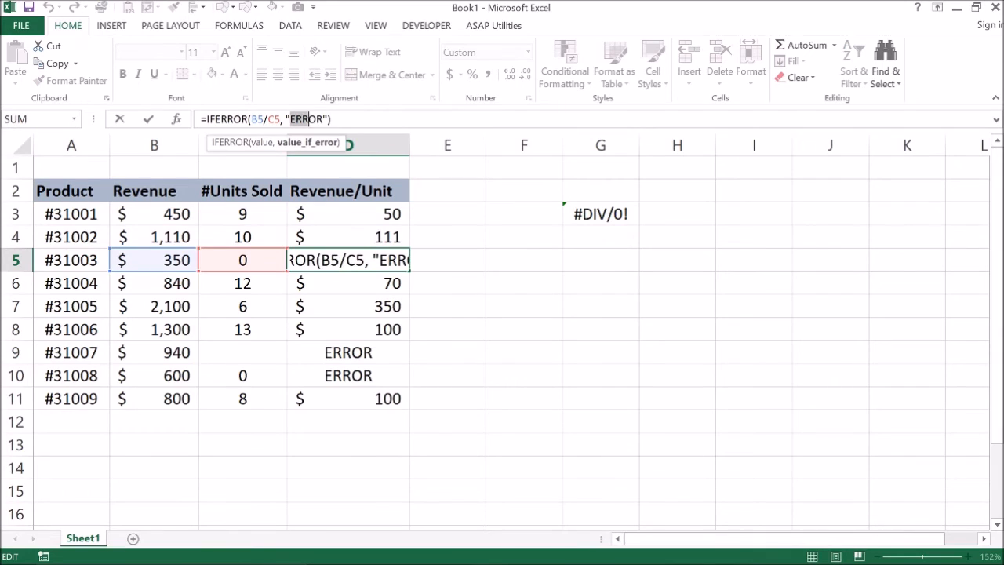
pyautogui.moveTo(308, 119); pyautogui.dragTo(323, 118)
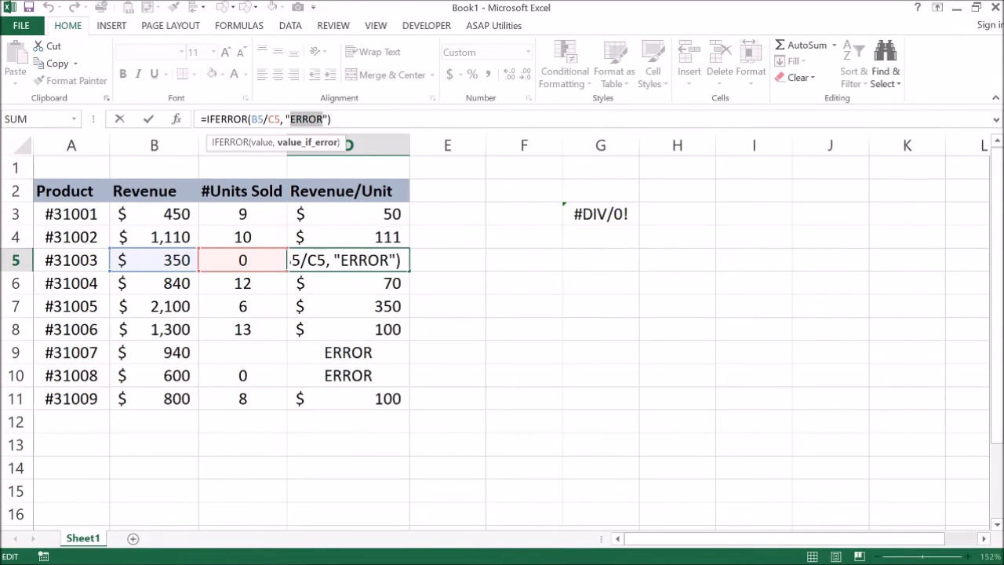
pyautogui.write('The n')
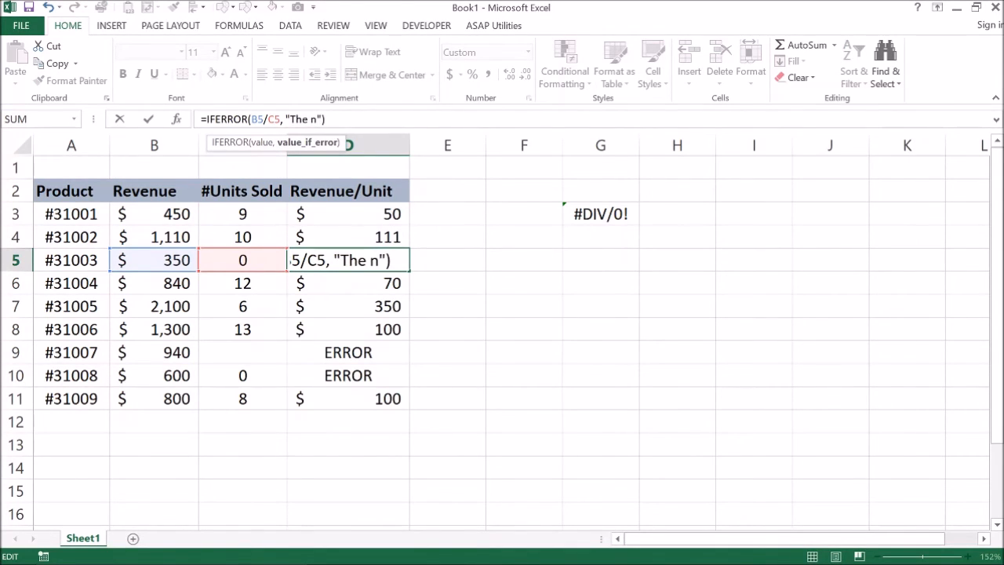
pyautogui.write('umber is being di')
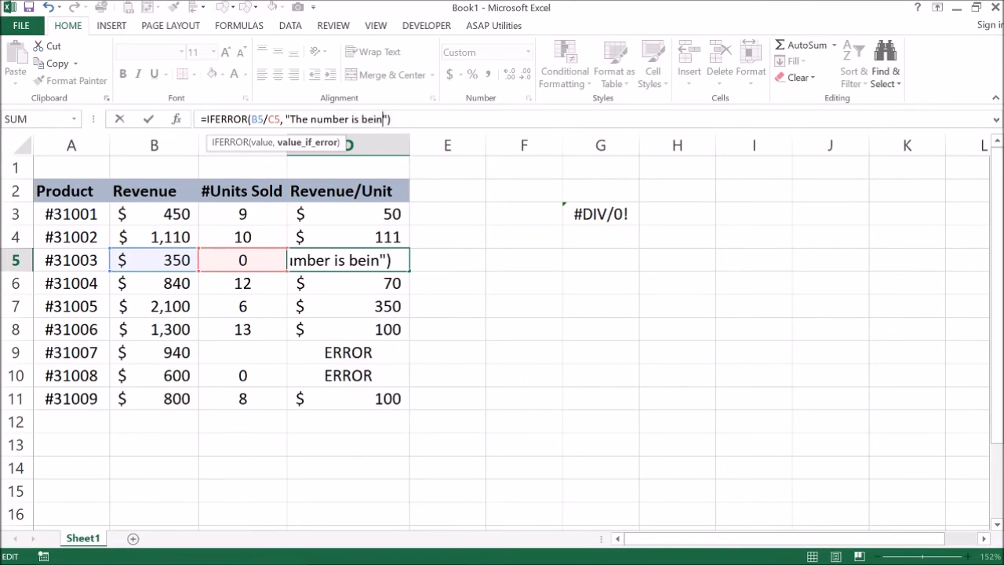
pyautogui.write('vided by ')
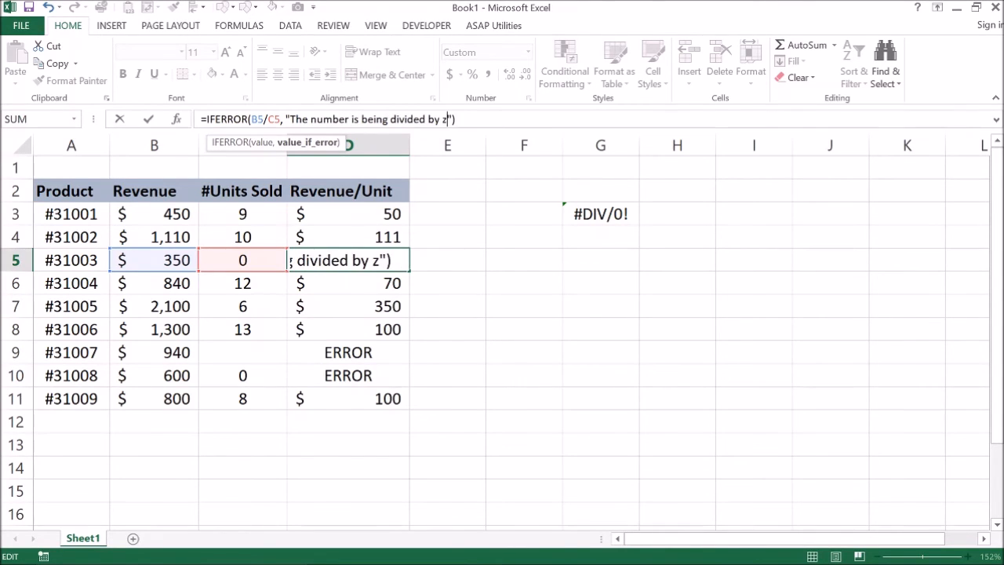
pyautogui.write('0')
pyautogui.press('Return')
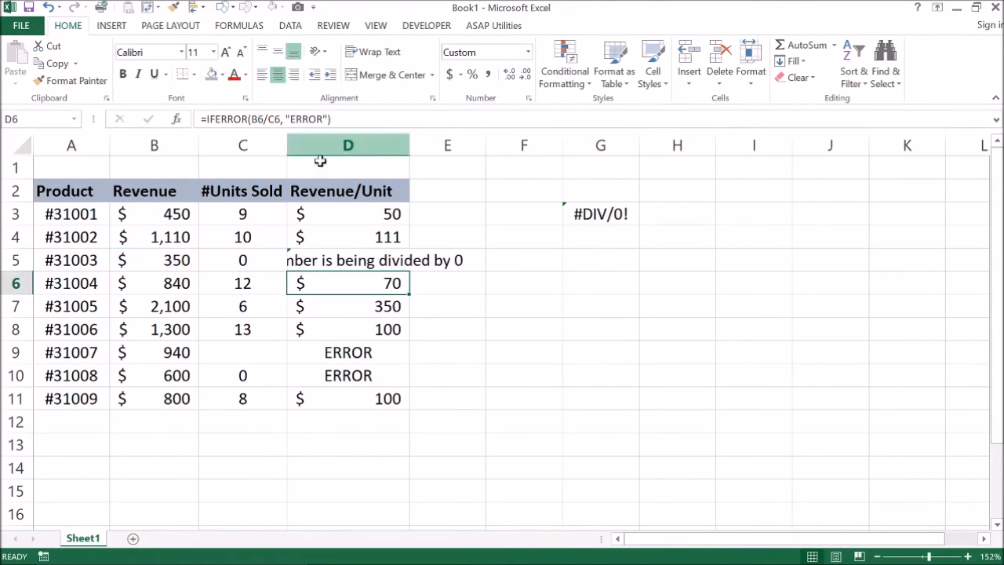
# Step: Autofit the width of column D and fill D5's formula down to D10
pyautogui.doubleClick(405, 146)
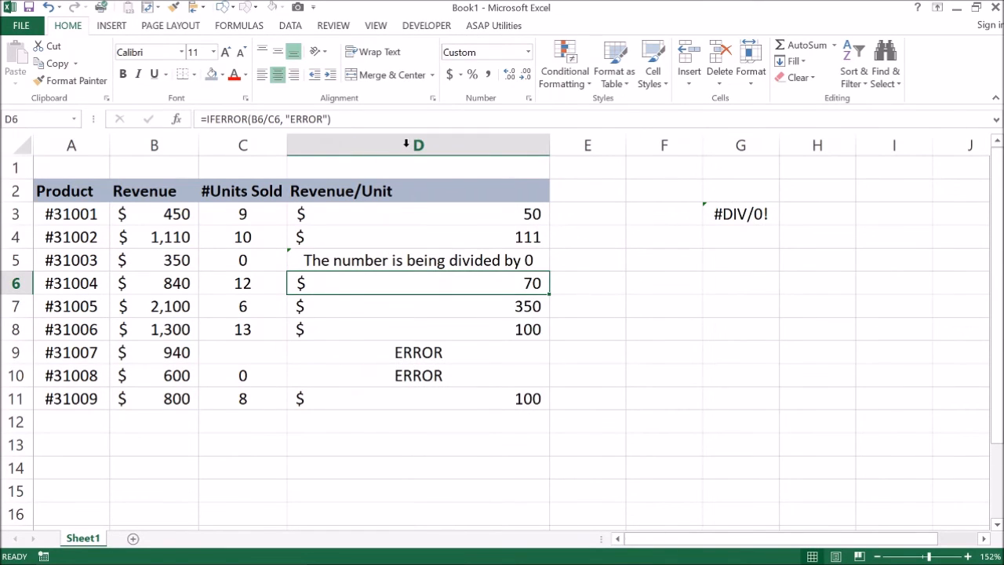
pyautogui.click(531, 259)
pyautogui.moveTo(553, 270); pyautogui.dragTo(547, 382)
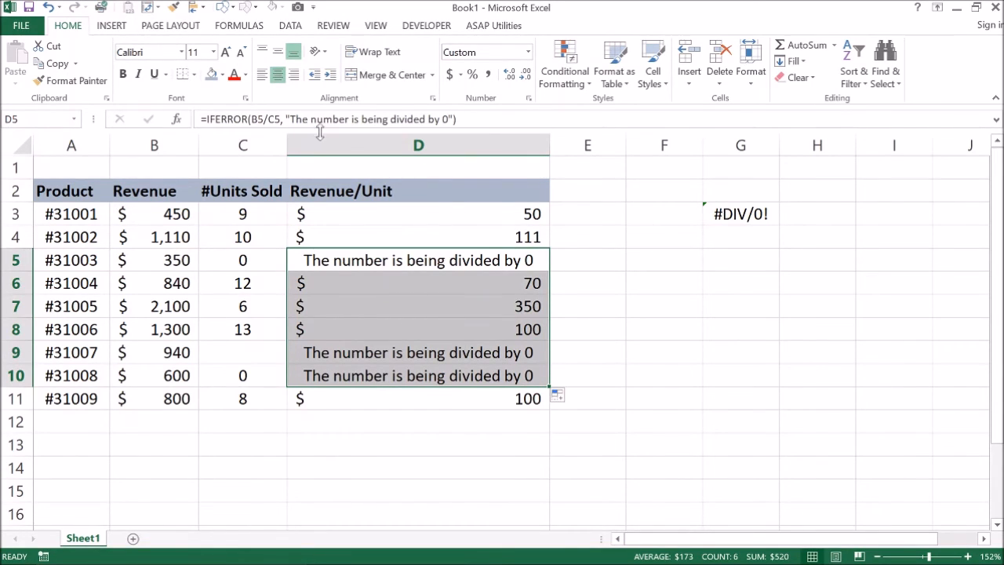
# Step: Change D5's formula to =IFERROR(B5/C5, "") by emptying its error text
pyautogui.click(292, 119)
pyautogui.moveTo(290, 119); pyautogui.dragTo(449, 120)
pyautogui.press('BackSpace')
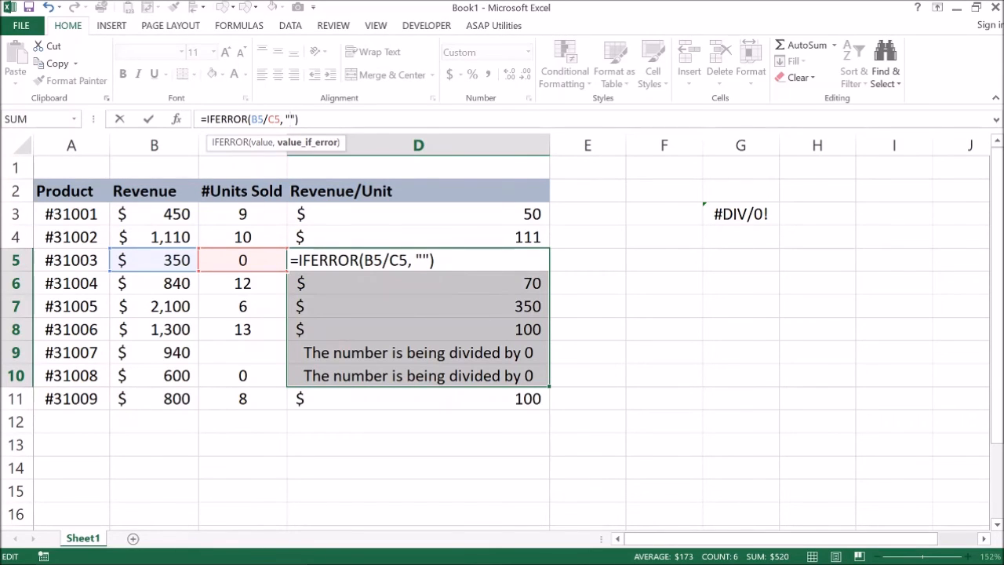
pyautogui.press('Return')
pyautogui.click(493, 258)
pyautogui.press('Down')
pyautogui.press('Up')
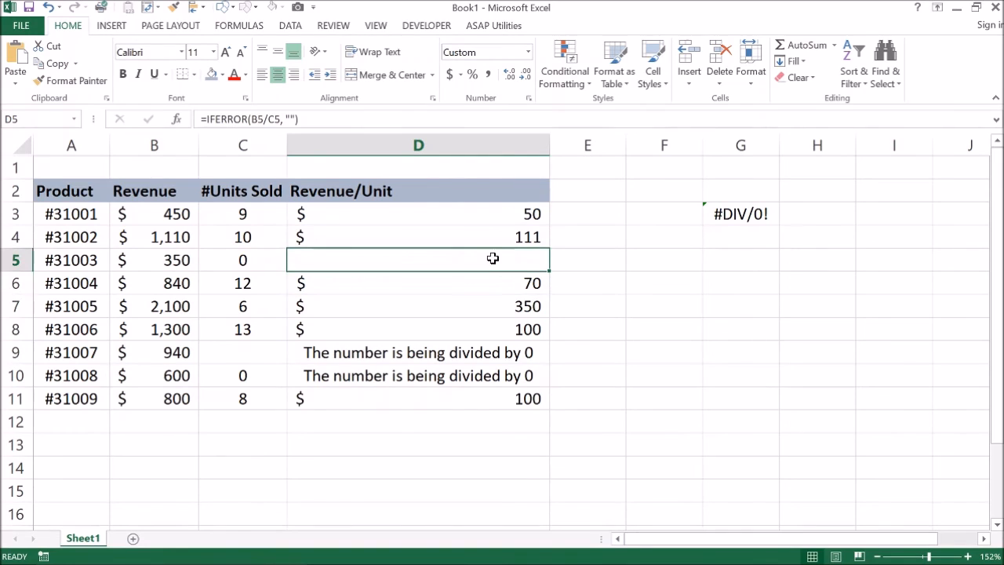
# Step: Remove the word ERROR from D3's formula so it reads =IFERROR(B3/C3, "")
pyautogui.click(478, 218)
pyautogui.doubleClick(480, 216)
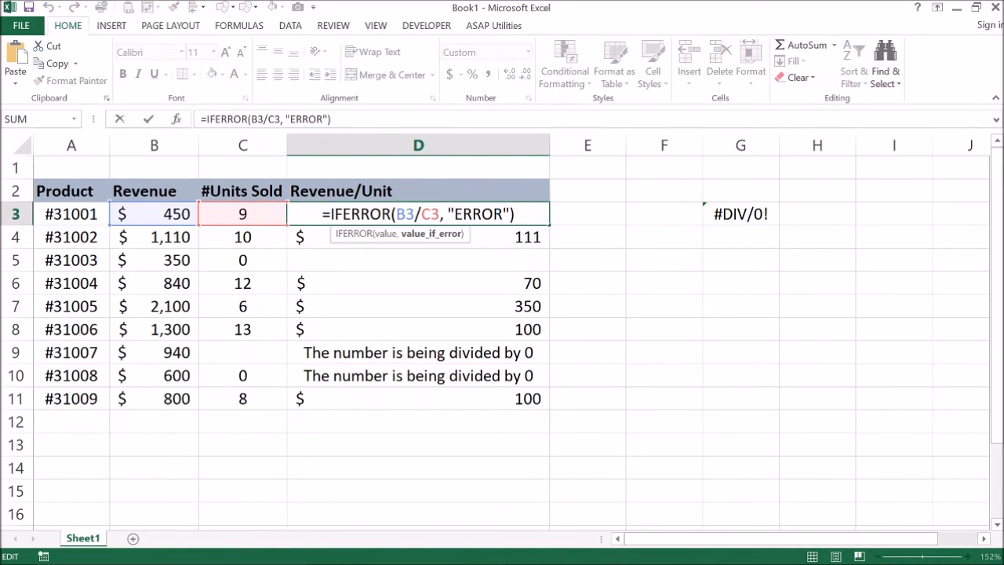
pyautogui.moveTo(454, 214); pyautogui.dragTo(503, 214)
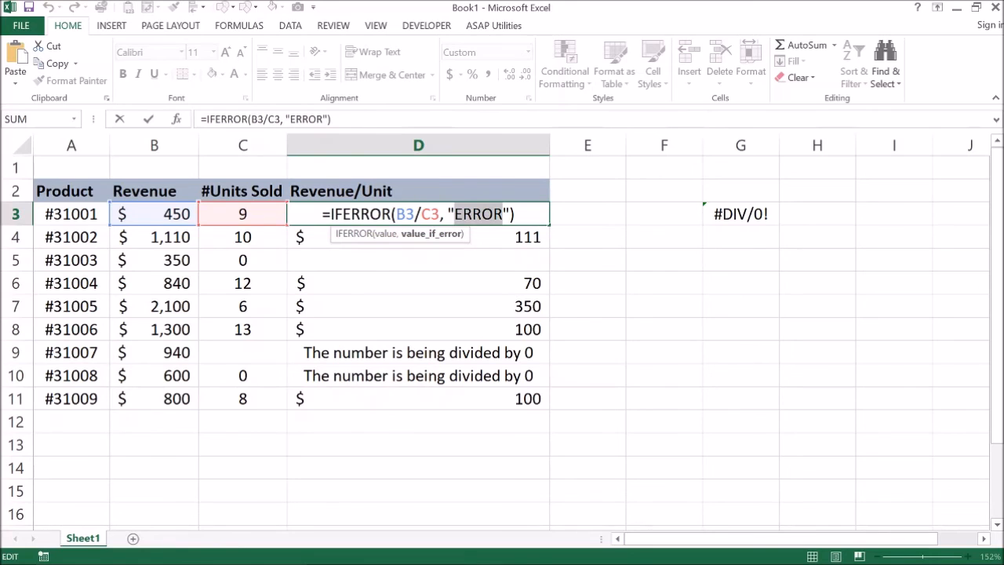
pyautogui.press('BackSpace')
pyautogui.press('Return')
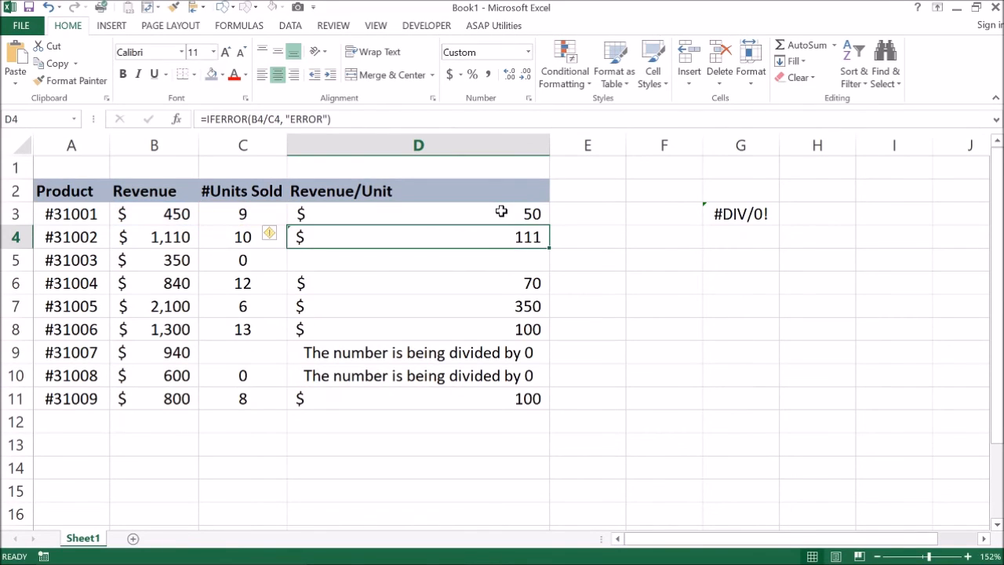
# Step: Fill D3's formula down to D11 and autofit the width of column D
pyautogui.click(504, 214)
pyautogui.moveTo(549, 227); pyautogui.dragTo(543, 402)
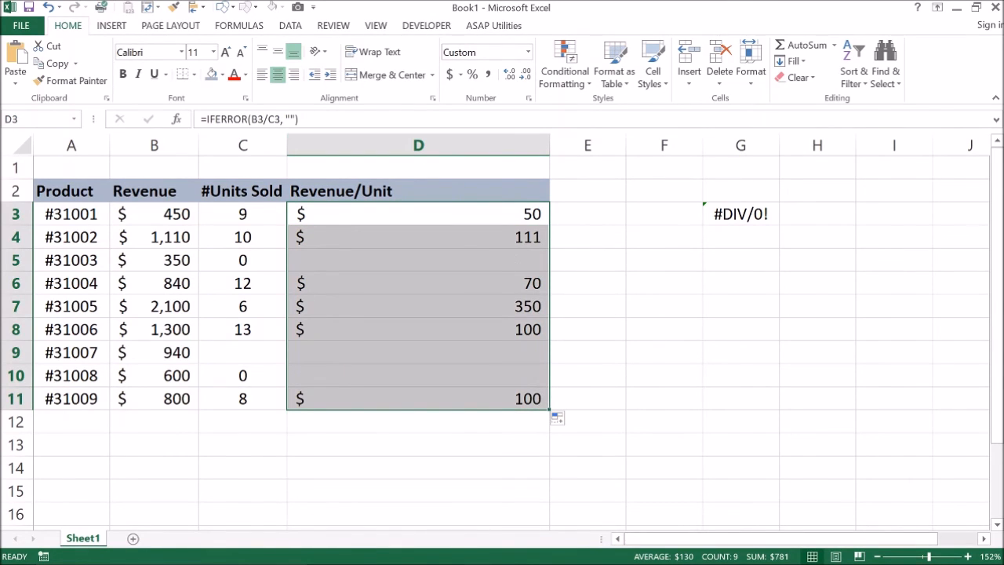
pyautogui.doubleClick(549, 144)
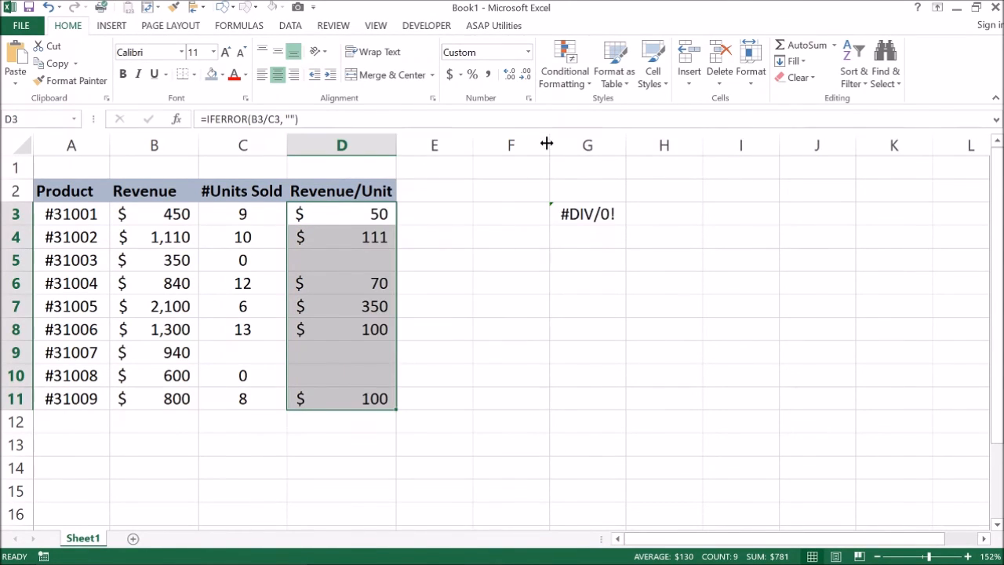
pyautogui.click(362, 263)
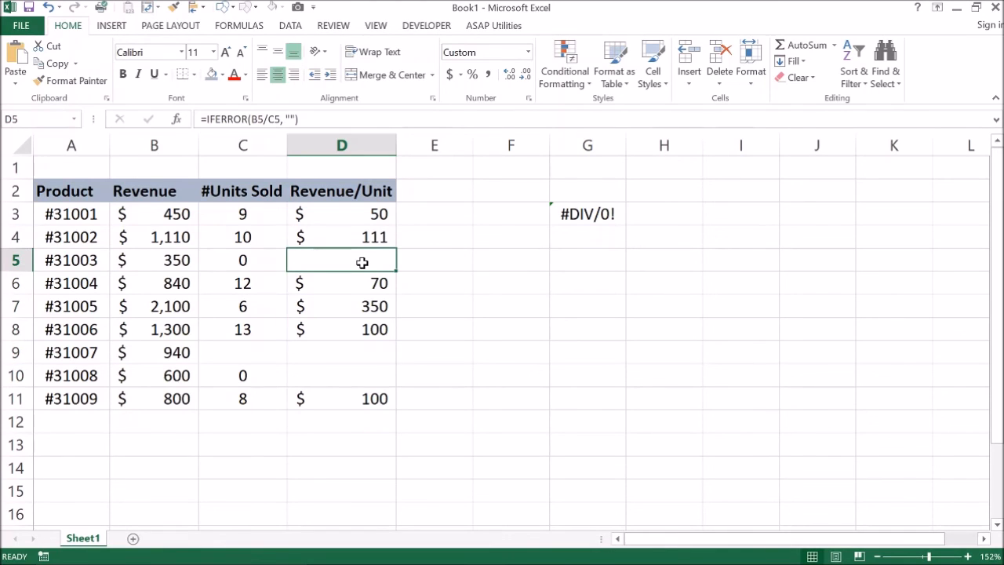